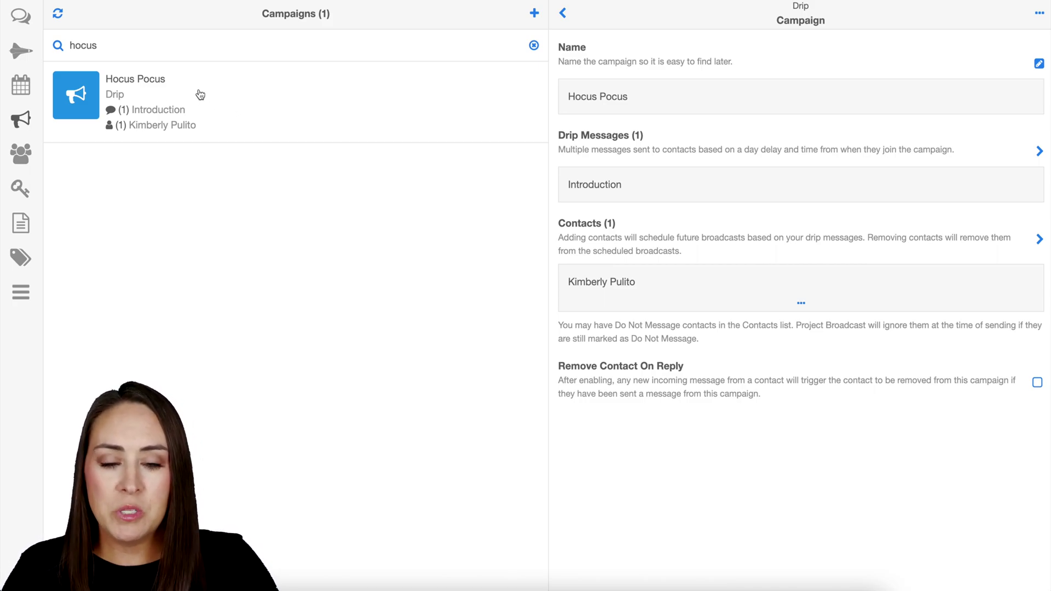
- Expand the Hocus Pocus campaign's Drip Messages to show the Introduction text at 0 Day Delay
click(1040, 152)
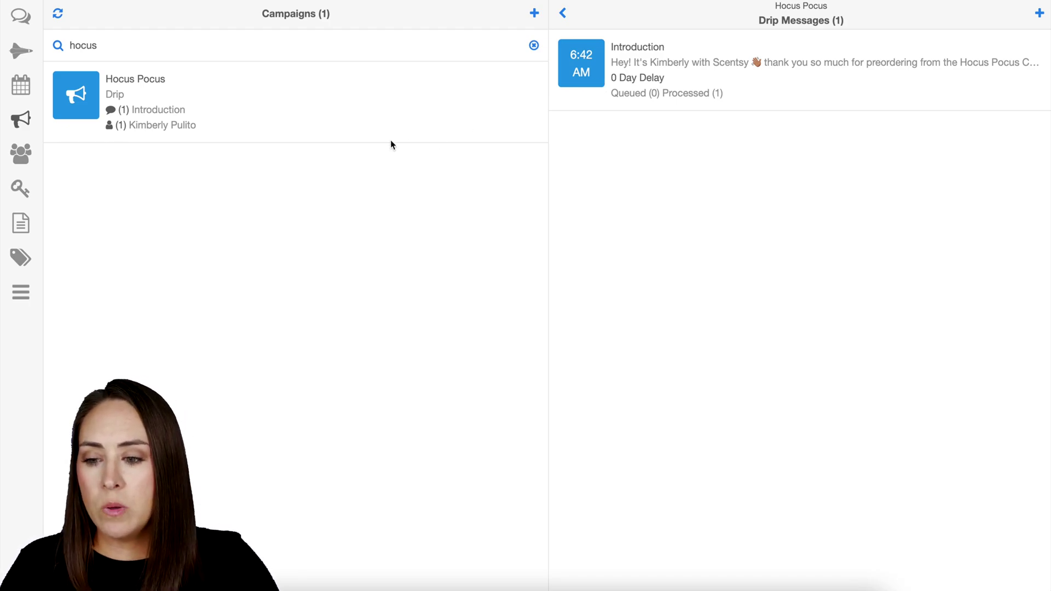
- Confirm the hocus pocus keyword joins the Hocus Pocus campaign, then review its details
click(22, 191)
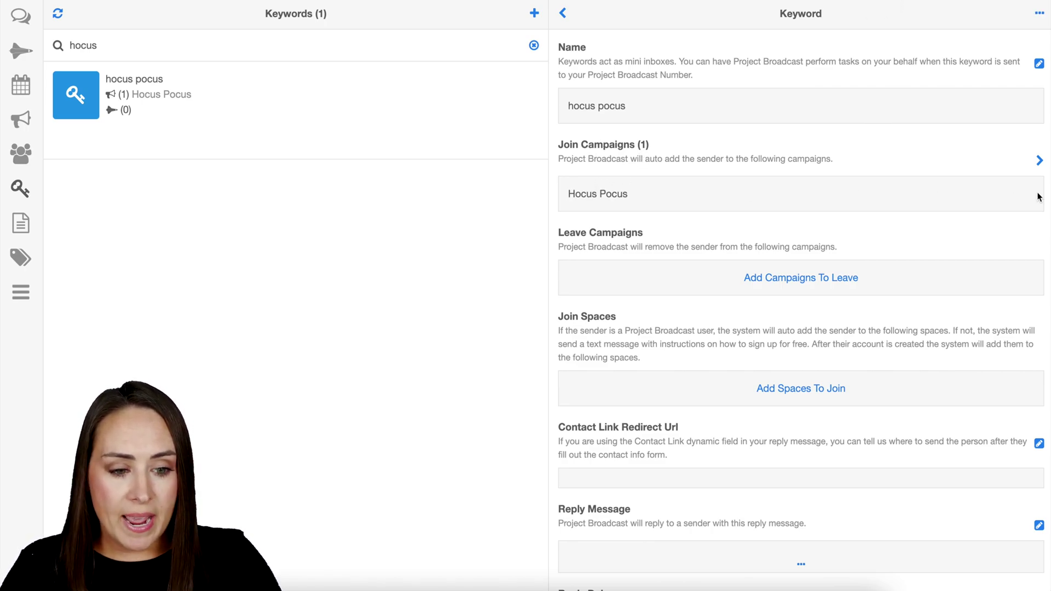
click(1040, 160)
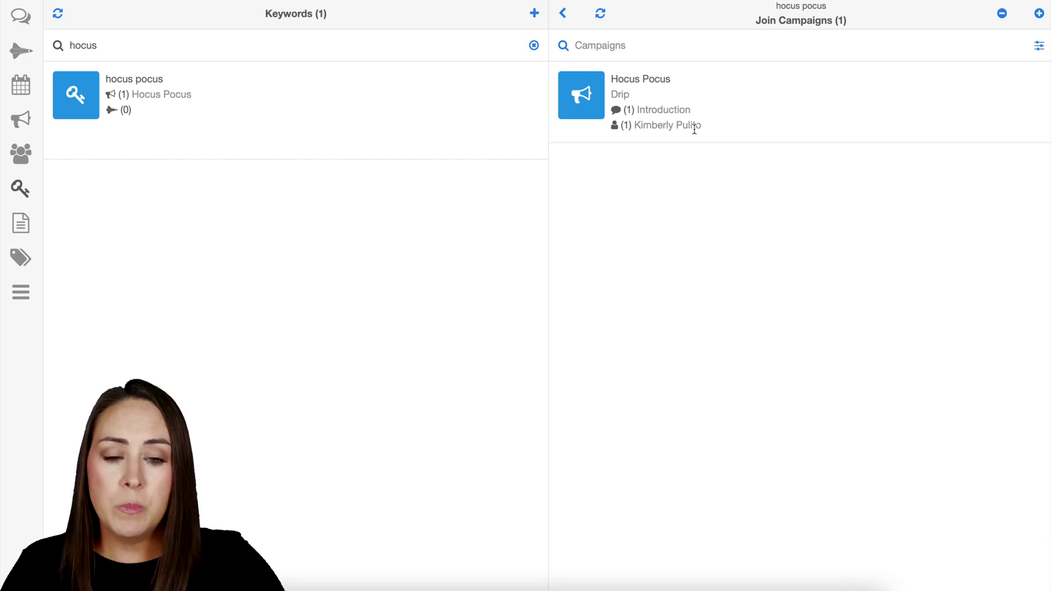
click(564, 15)
scroll(777, 285, down, 2)
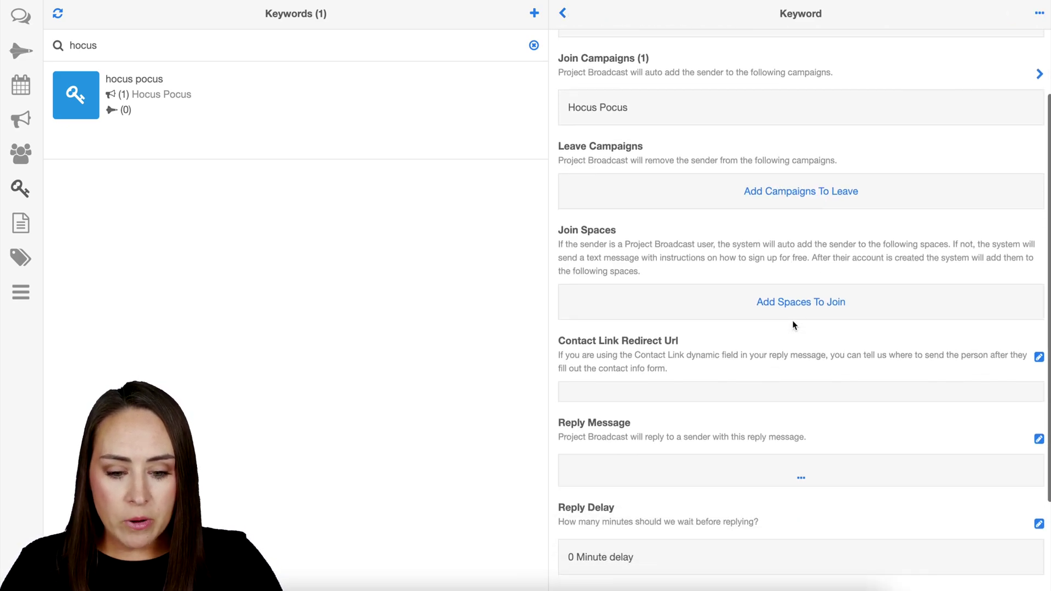
scroll(793, 320, down, 2)
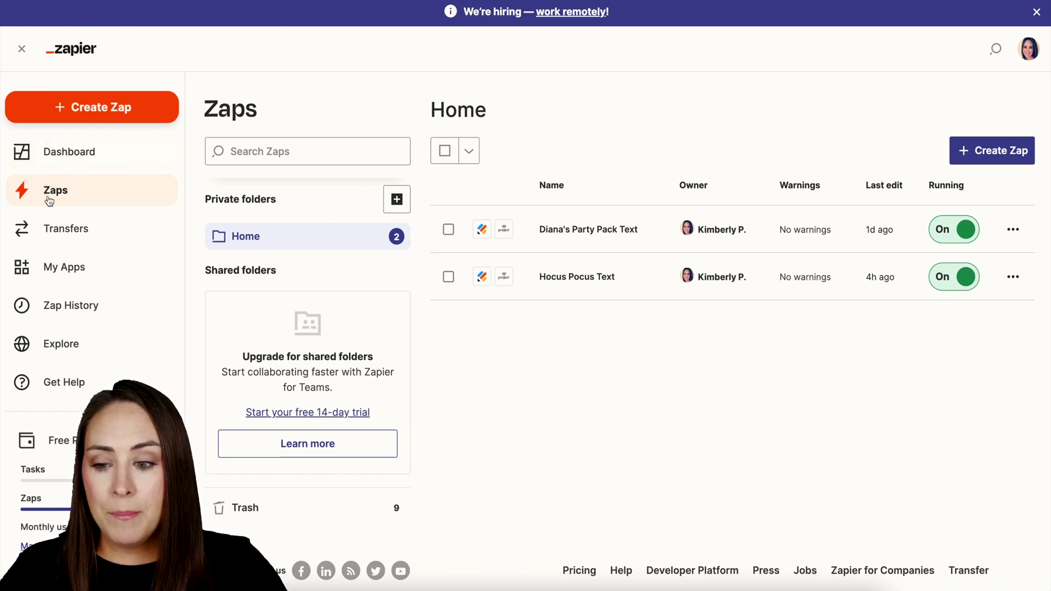
- Create a new Zap with a Jotform New Submission trigger
click(1002, 152)
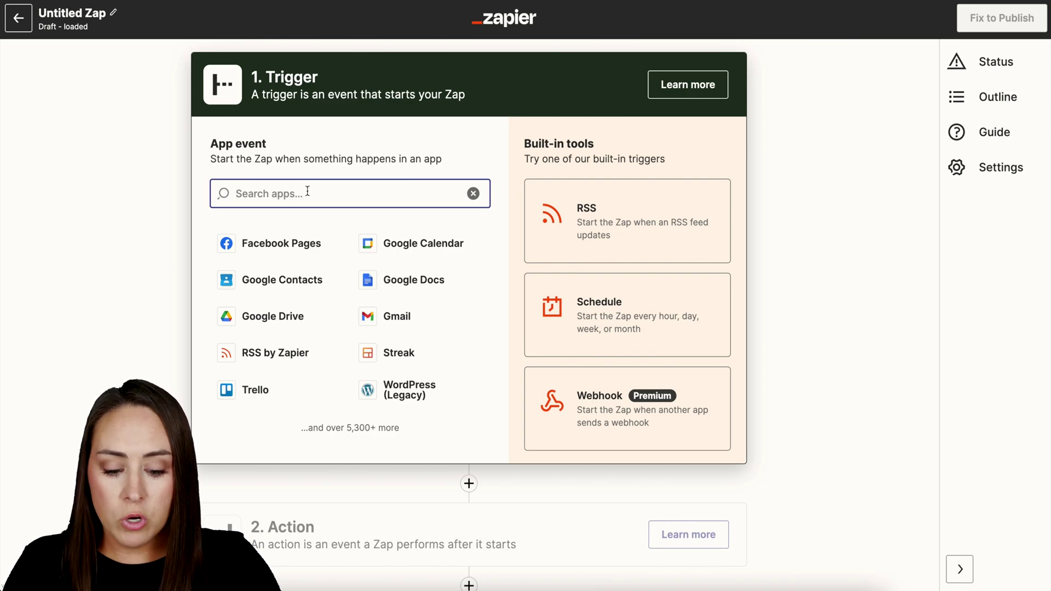
text(jotform)
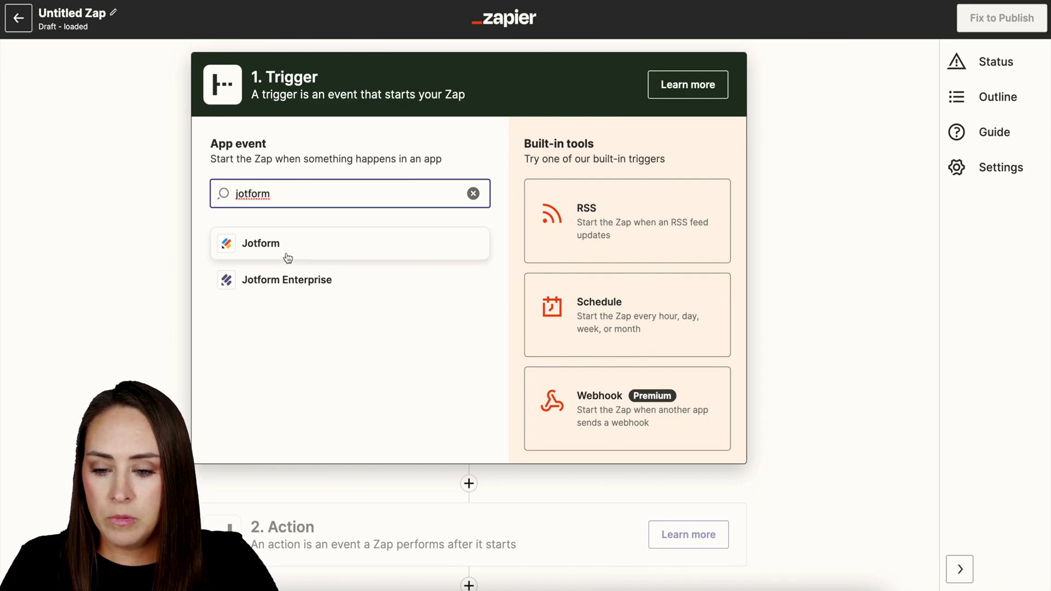
click(252, 243)
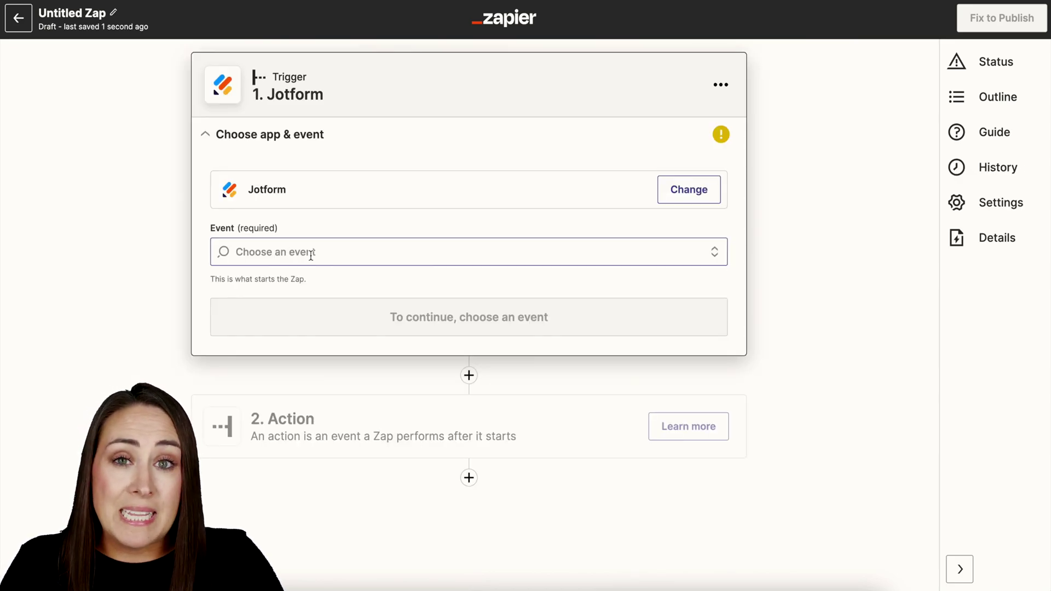
click(311, 252)
click(294, 291)
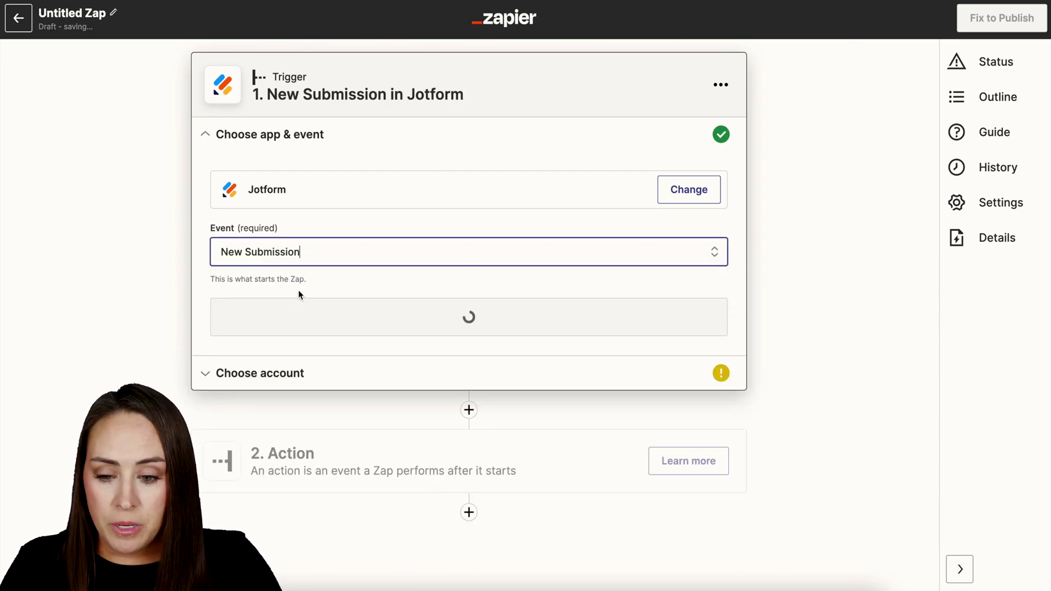
click(319, 307)
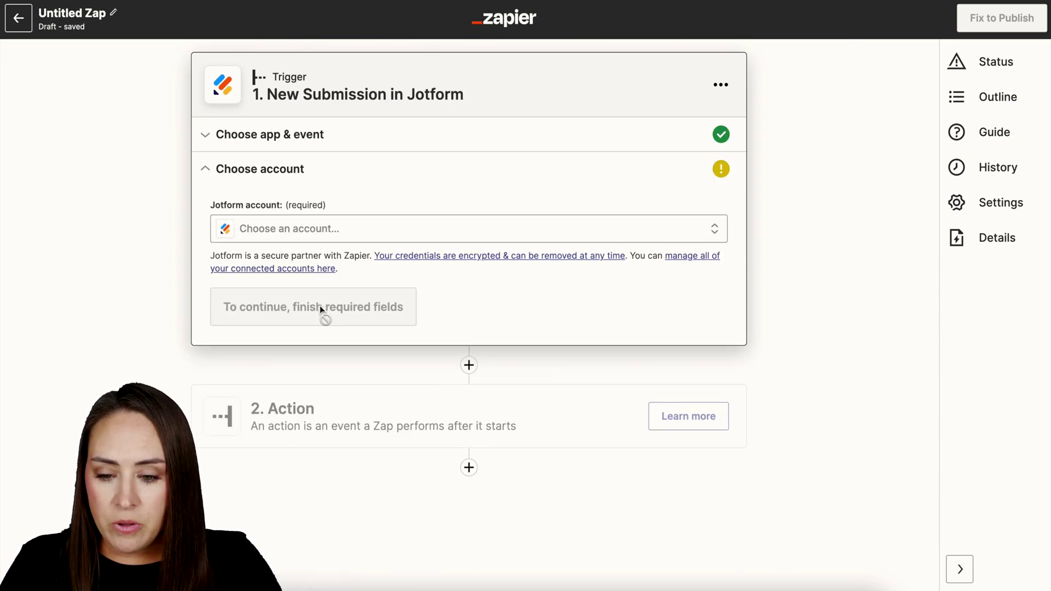
- Connect the existing Jotform account, select the Hocus Pocus Preorder Form, and test the trigger
click(317, 228)
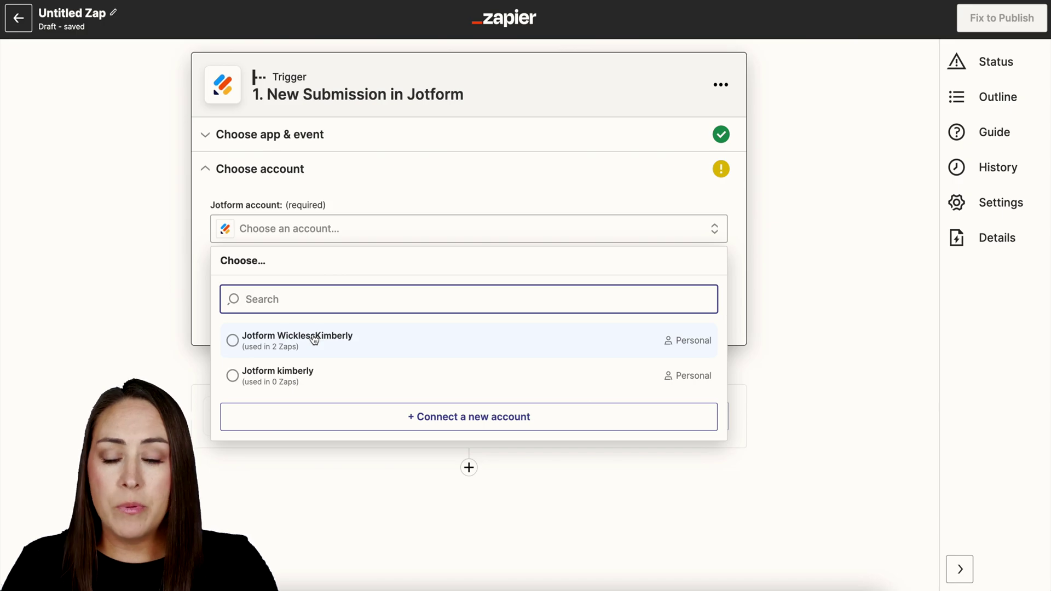
click(314, 339)
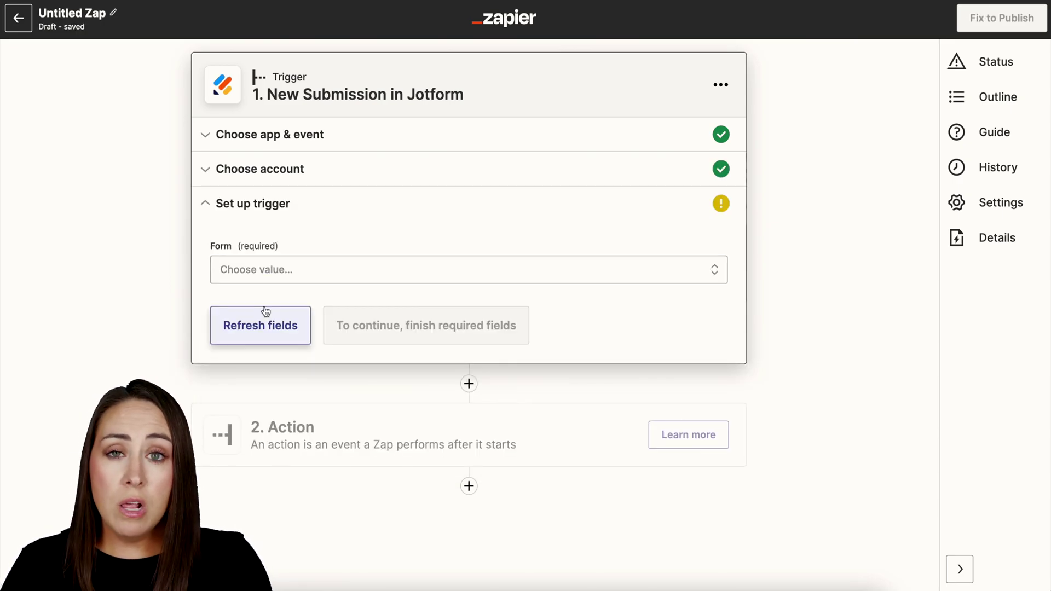
click(274, 274)
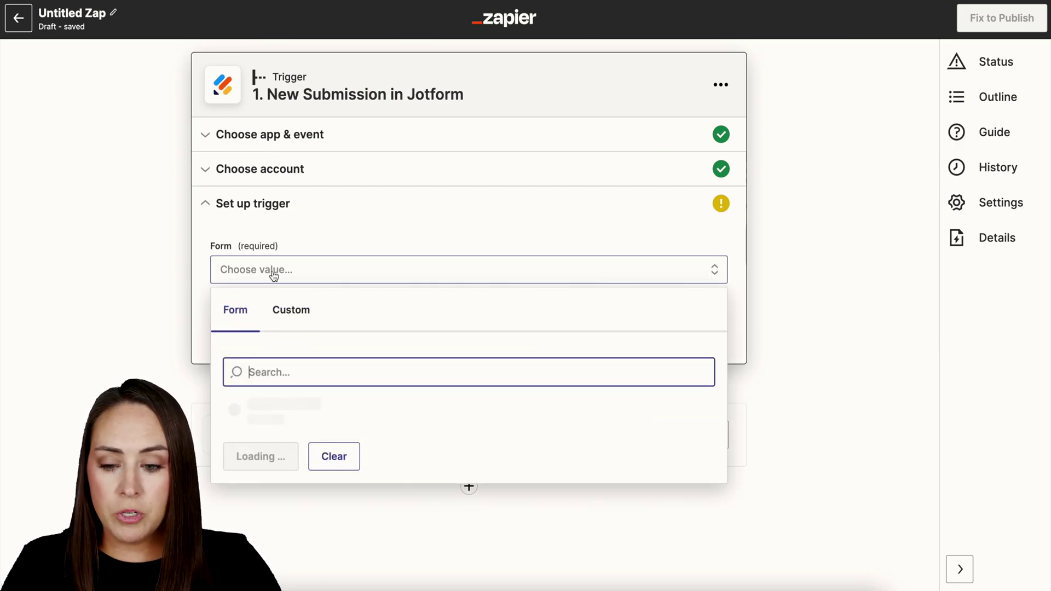
click(308, 420)
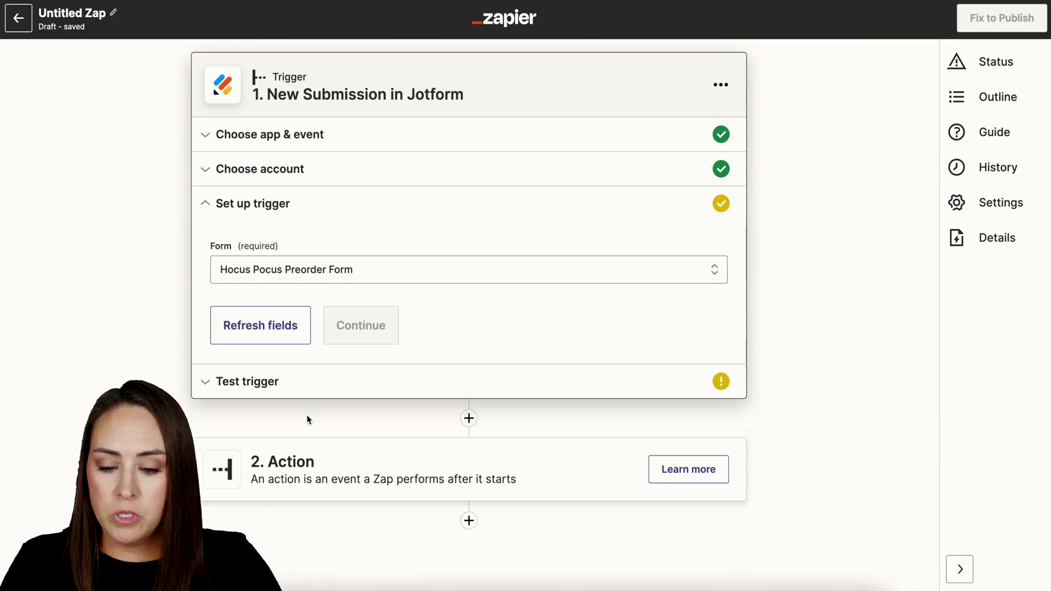
click(382, 344)
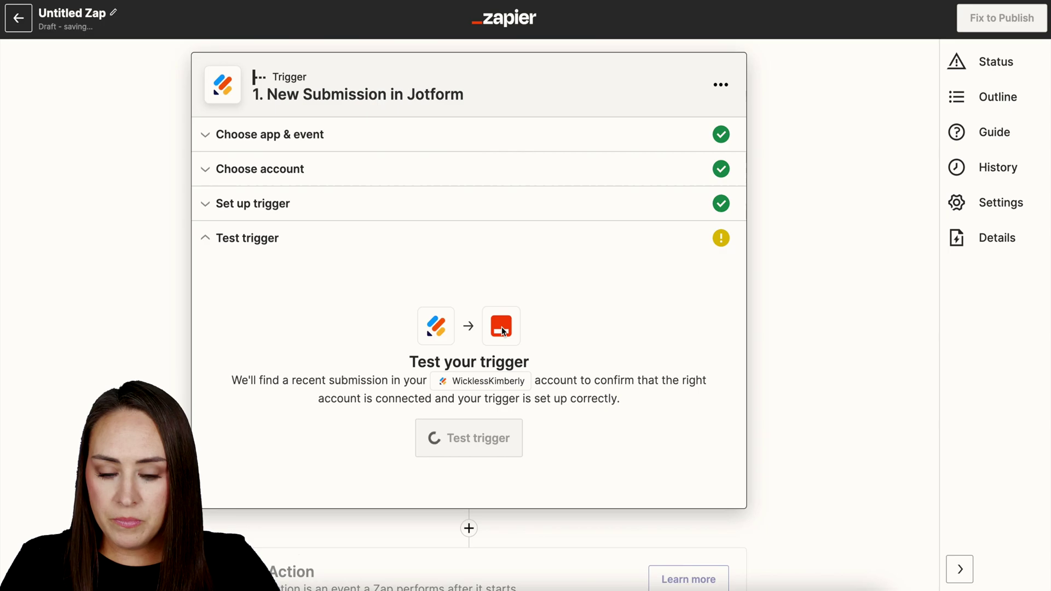
click(463, 450)
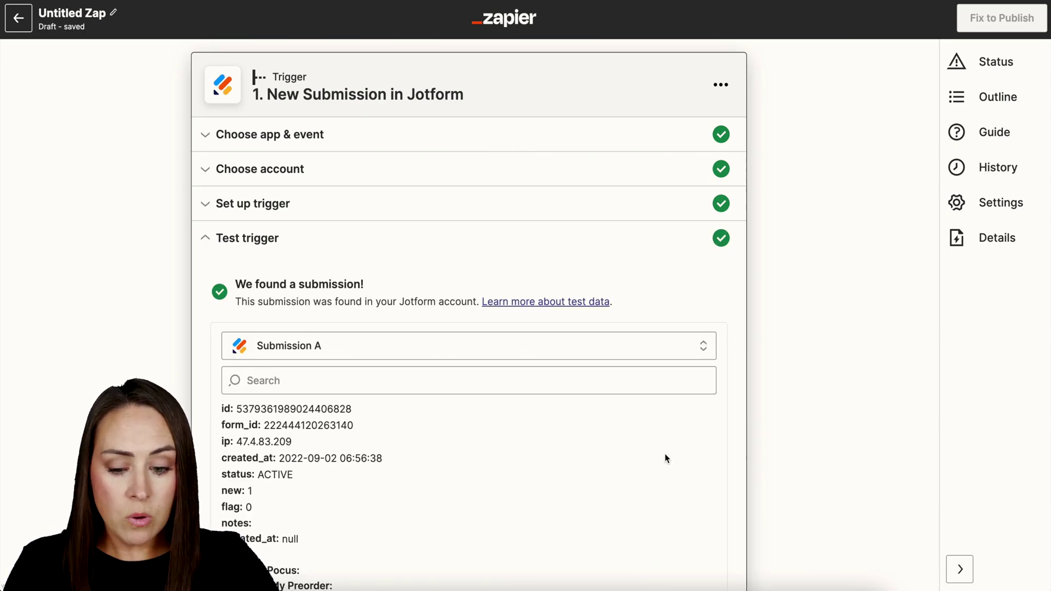
scroll(664, 453, down, 5)
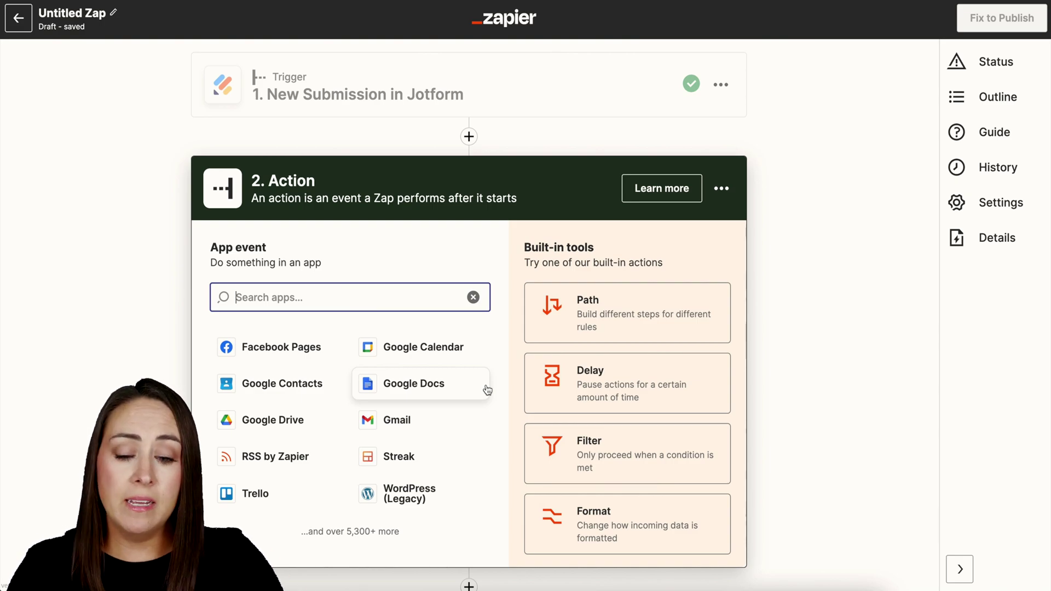
- Add a Project Broadcast Apply Keyword action using the existing Project Broadcast account
text(projec)
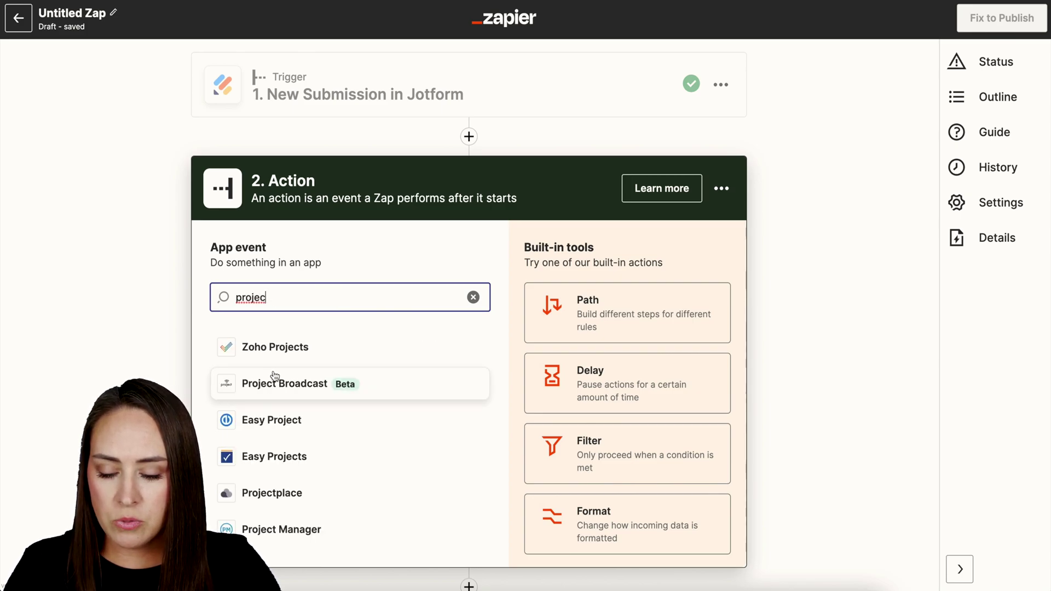
click(275, 378)
click(292, 358)
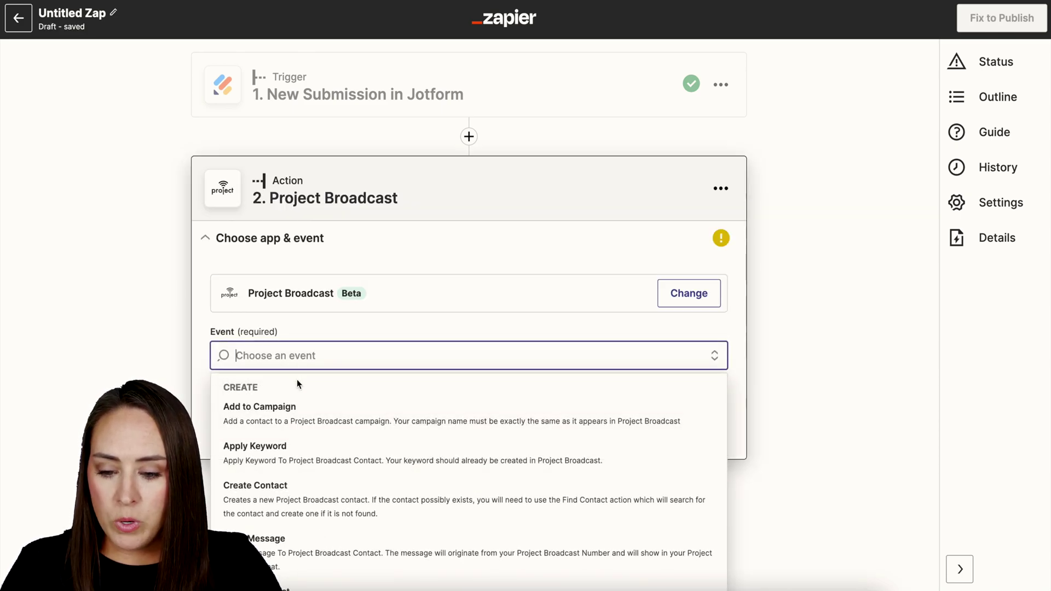
click(295, 463)
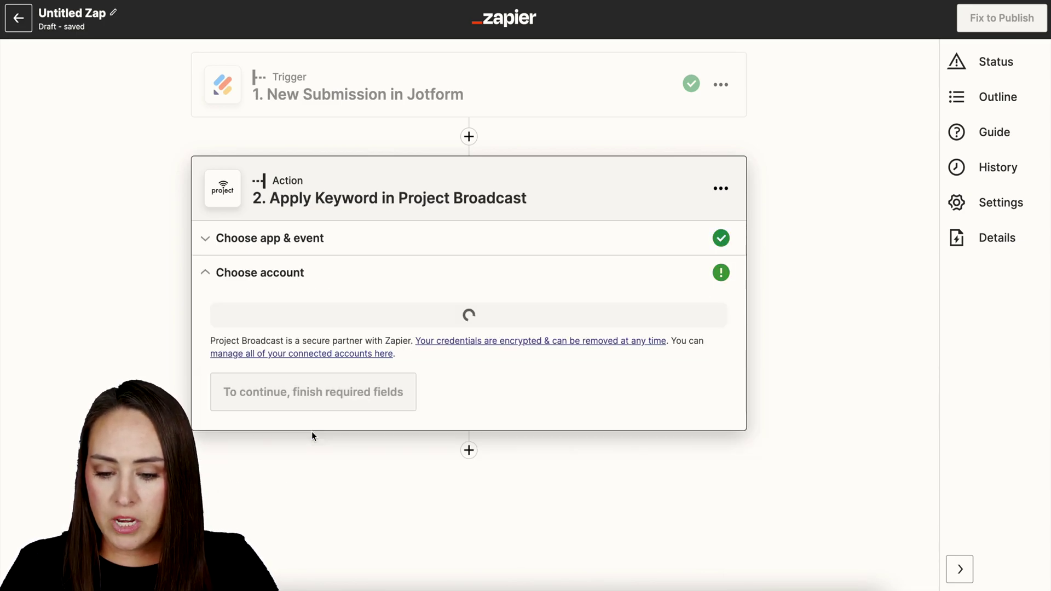
click(295, 335)
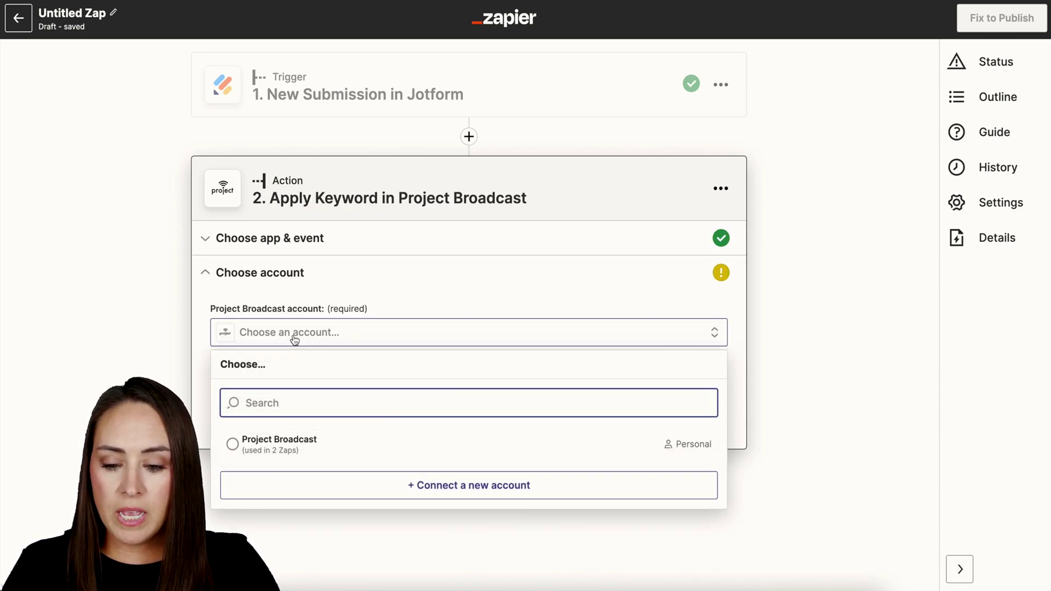
click(286, 453)
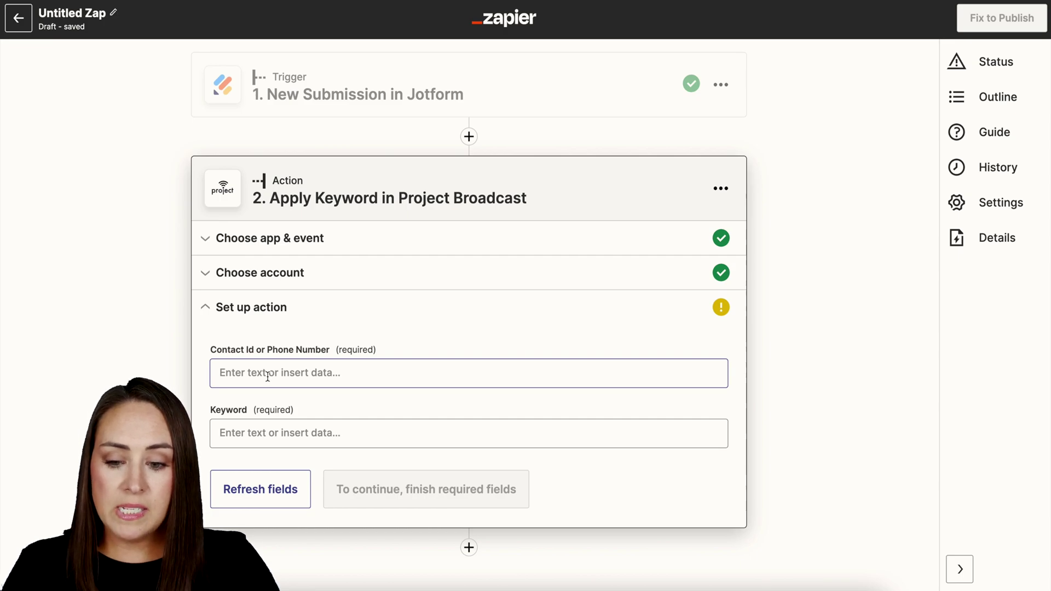
- Map Contact Id to the Jotform Best Text Number field and set Keyword to 'hocus pocus'
click(268, 377)
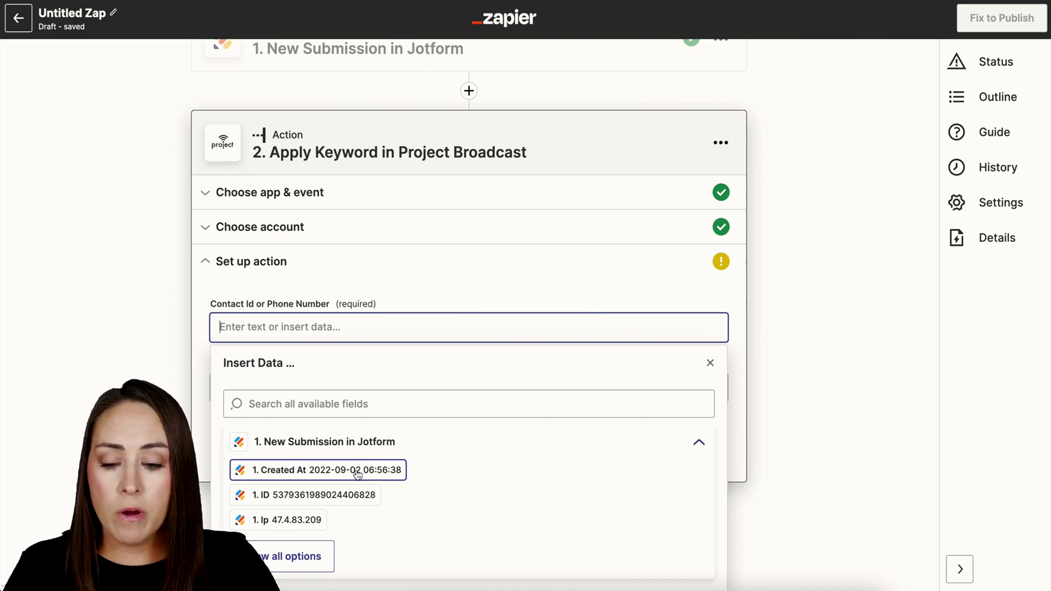
click(296, 556)
scroll(391, 526, down, 10)
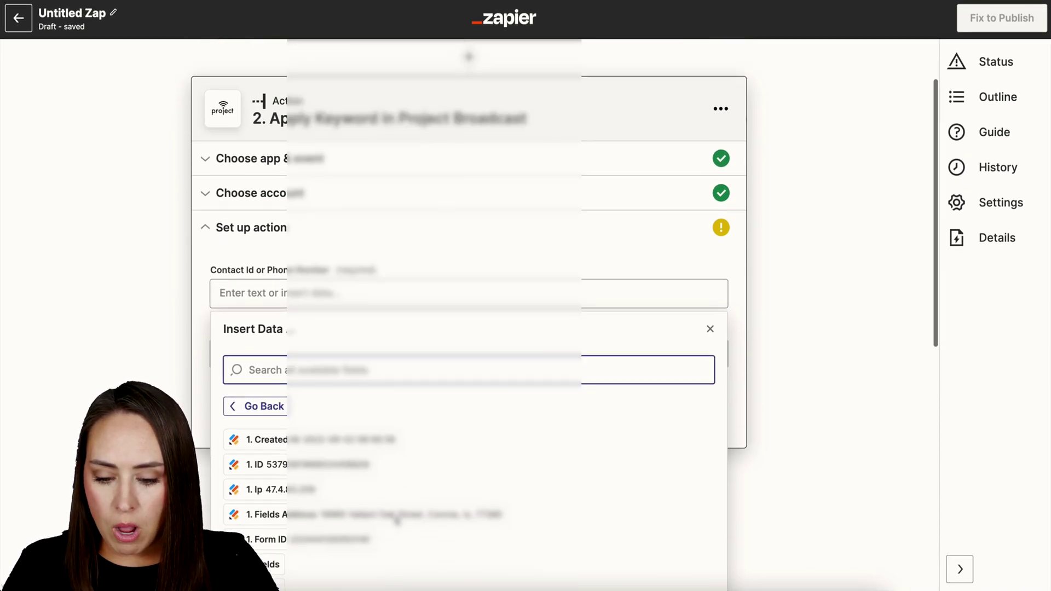
key(Up)
key(Up)
key(Up)
key(Up)
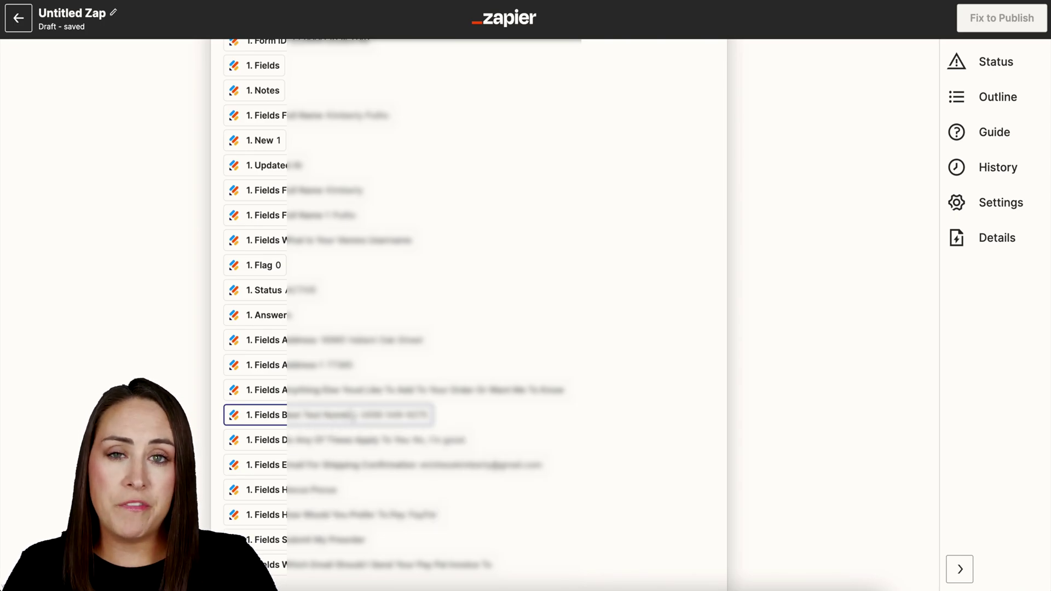
click(341, 416)
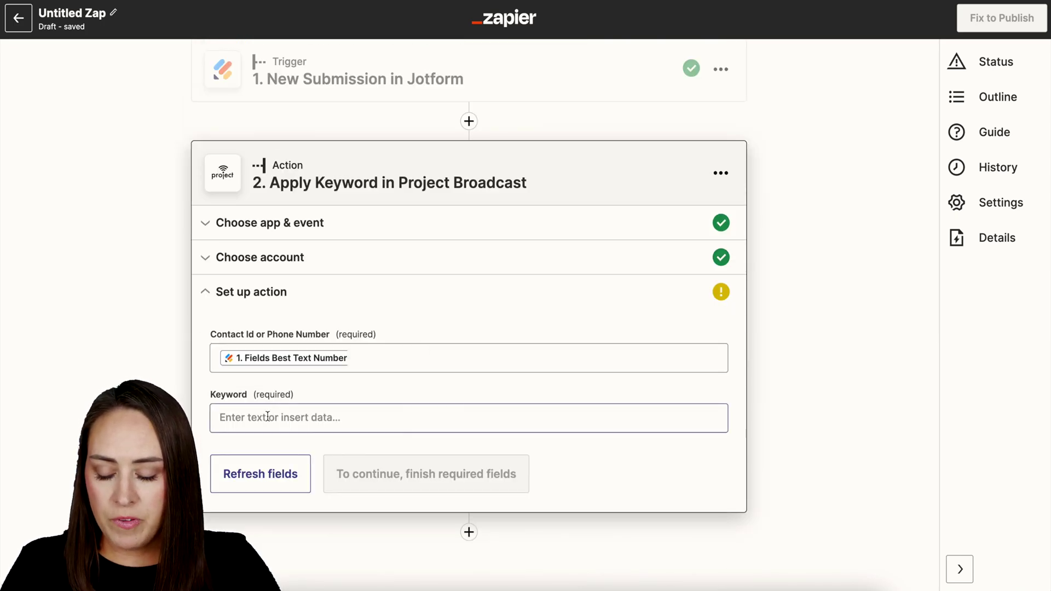
key(Tab)
text(hoc)
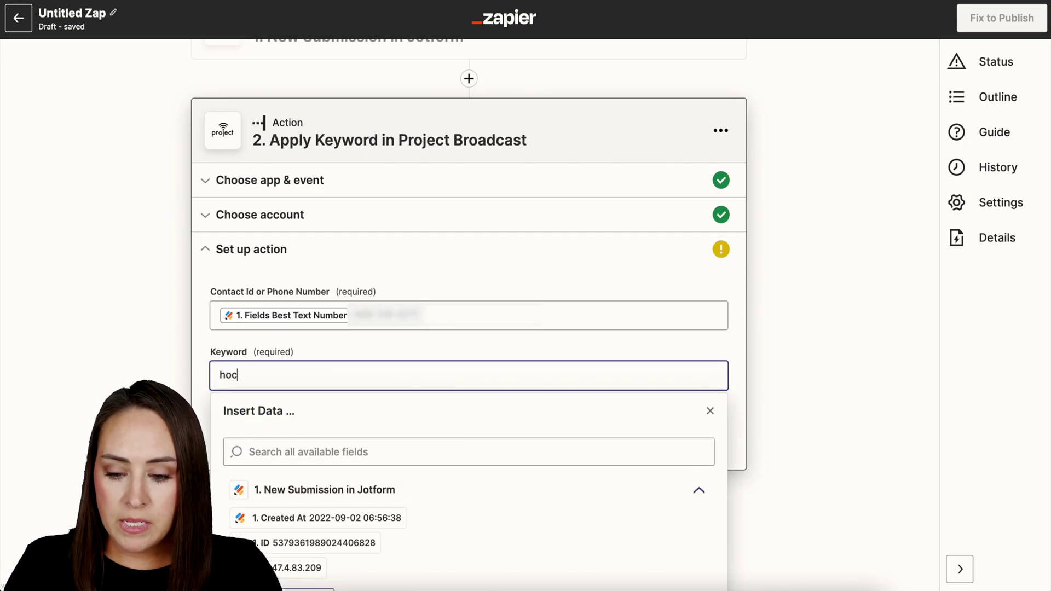
text(us pocus)
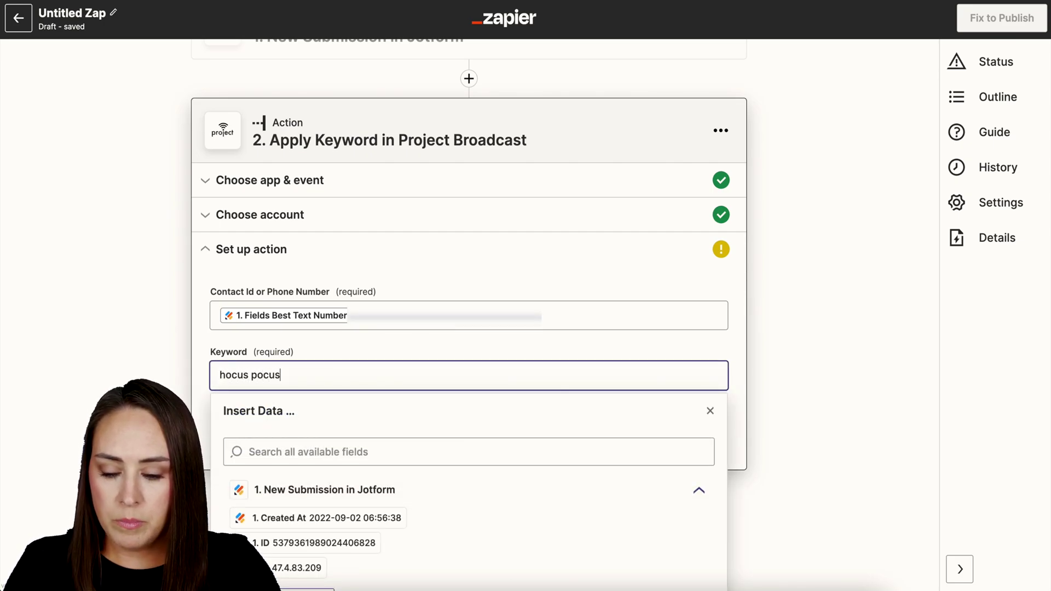
click(185, 397)
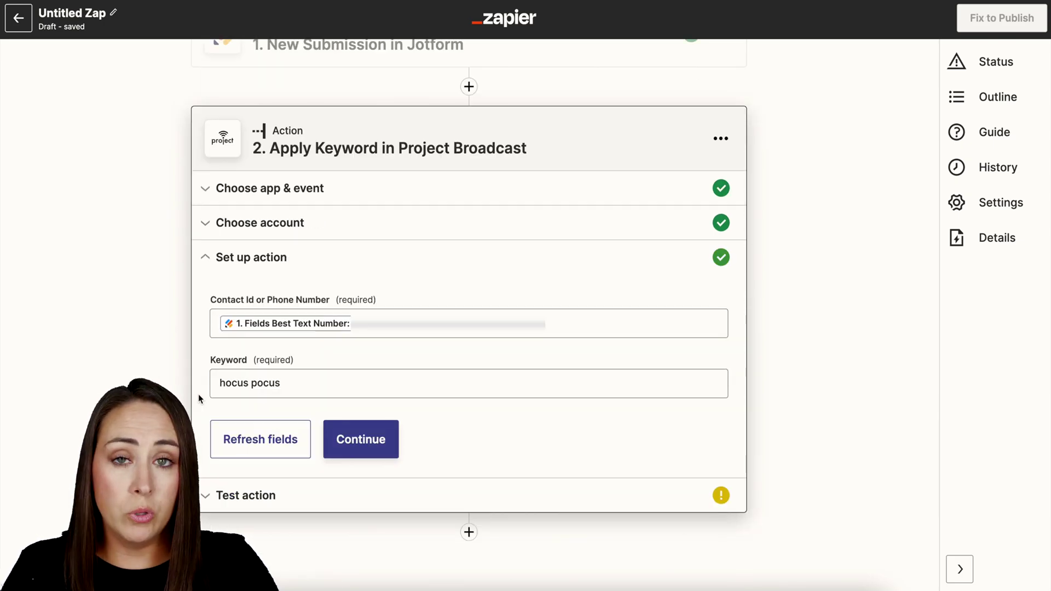
click(347, 444)
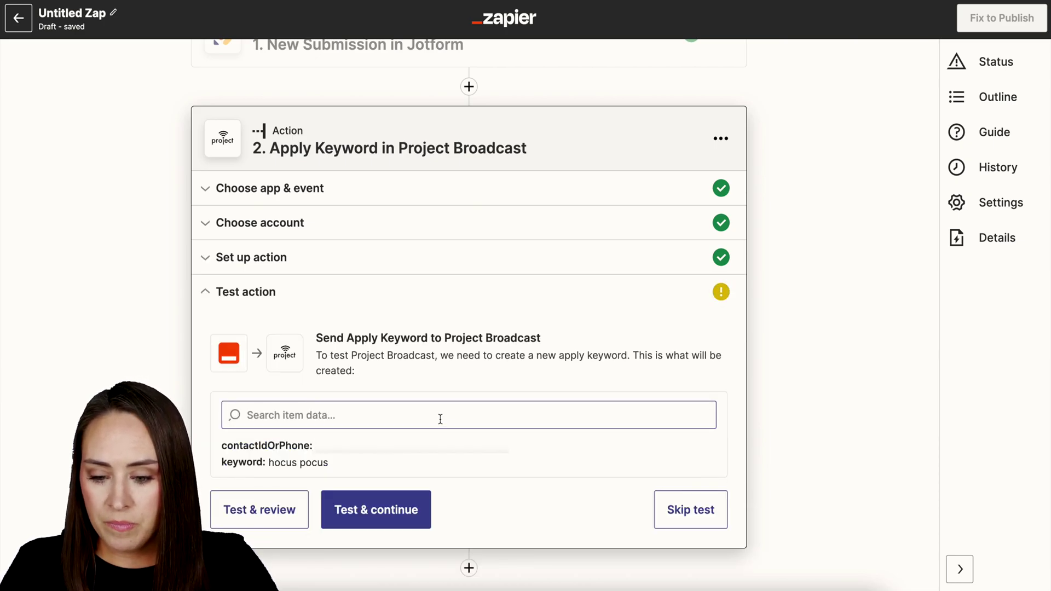
- Test the Apply Keyword action, publish the Zap turned on, and return to the Zaps list
click(272, 509)
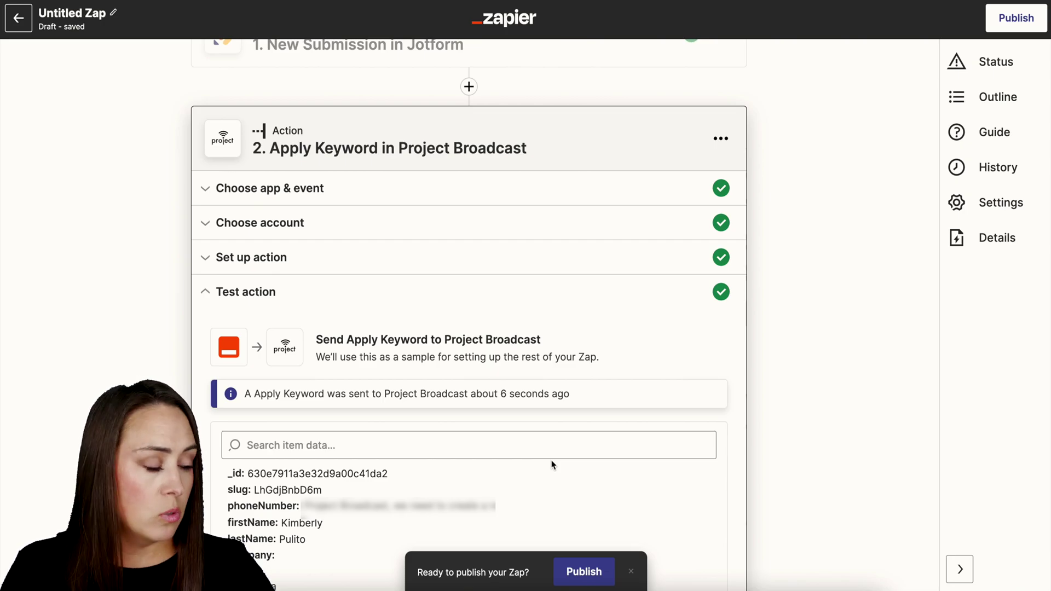
scroll(552, 464, down, 5)
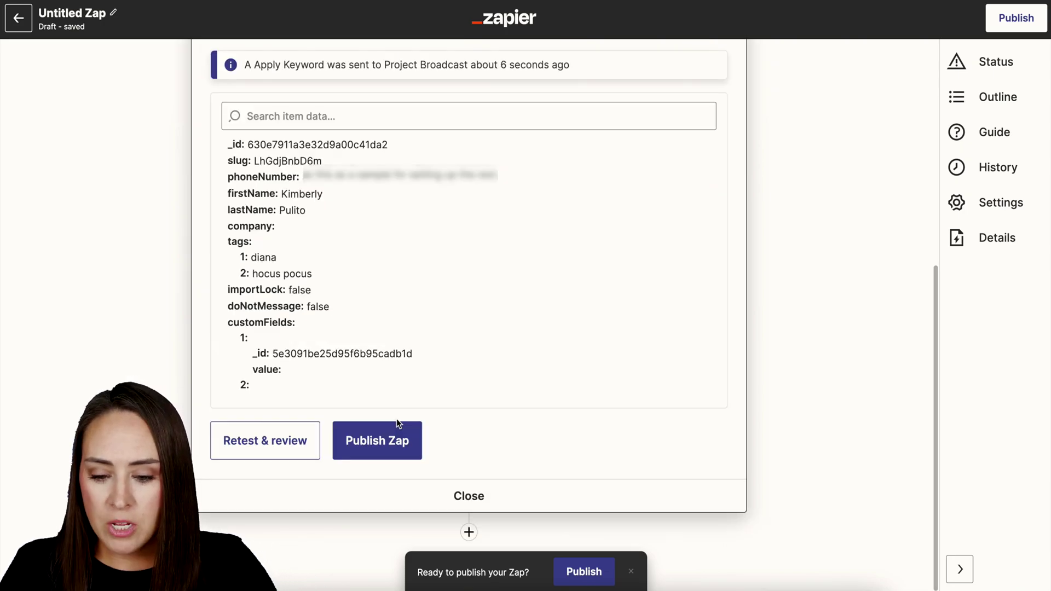
click(376, 444)
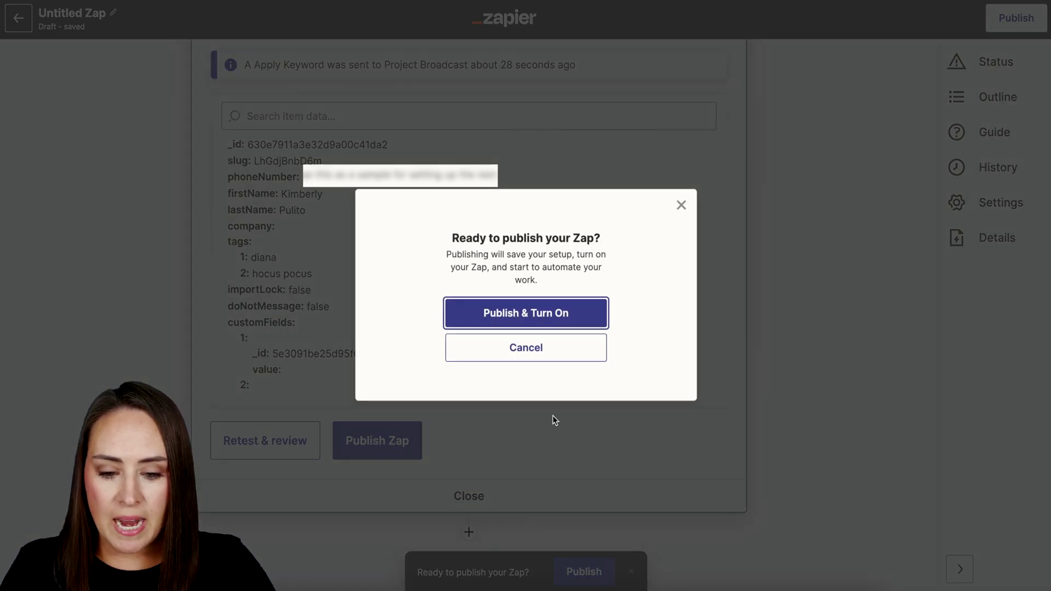
click(553, 314)
click(631, 144)
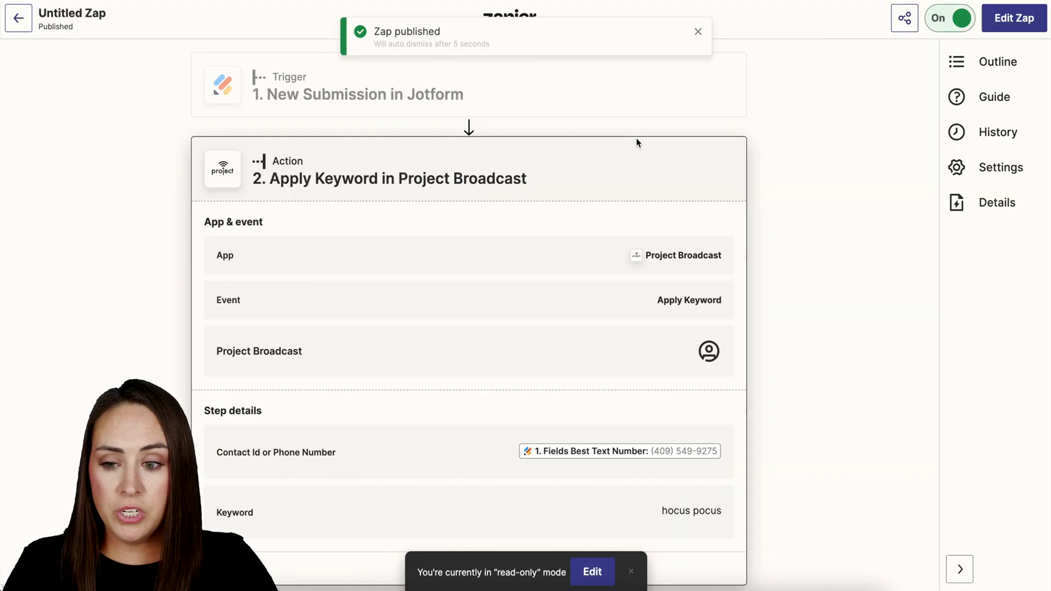
click(65, 16)
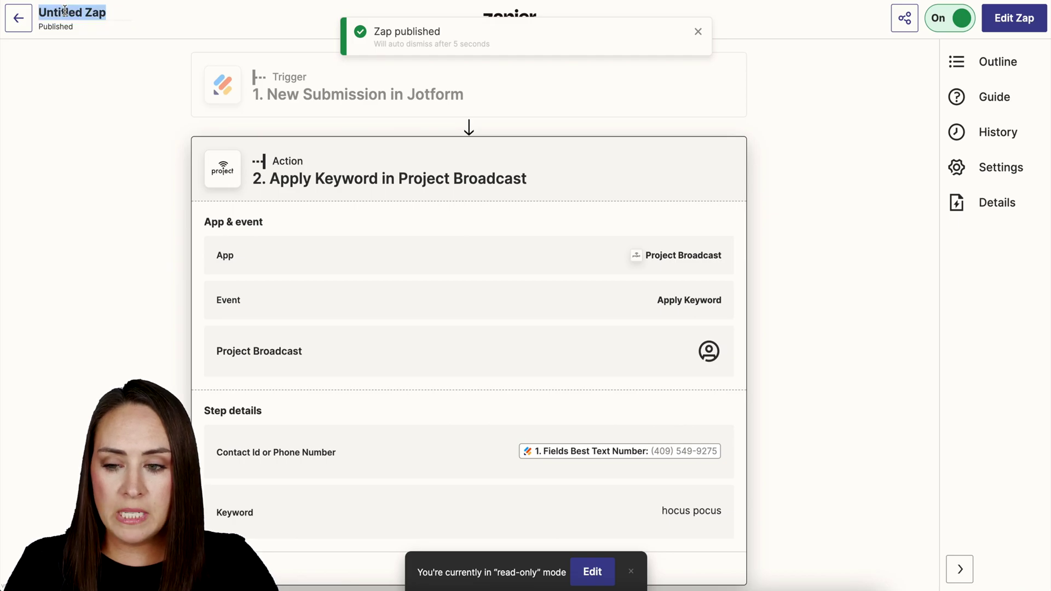
click(19, 20)
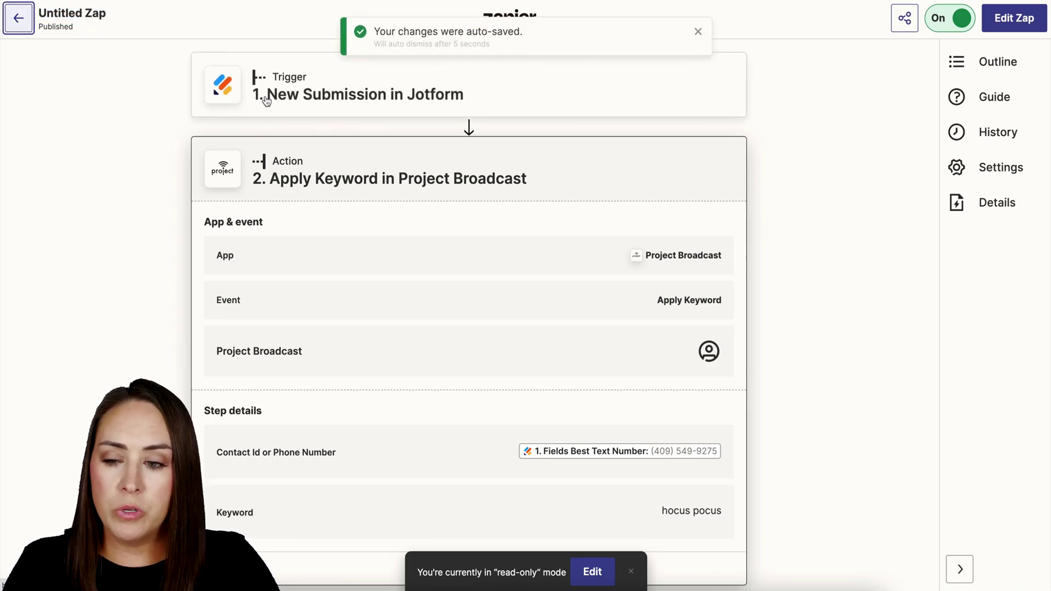